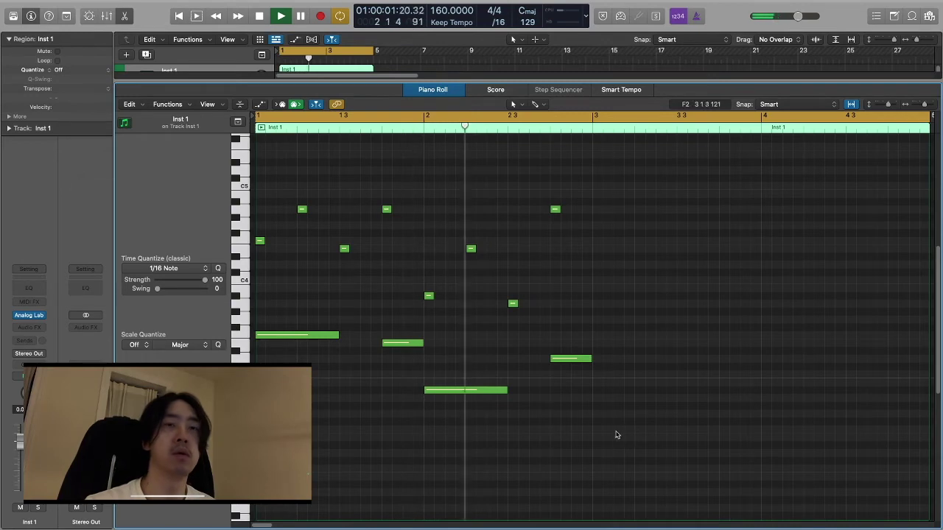
Add a D3 note at bar 1 below the F3 note, matching its length, and play back the start of the loop
key("space")
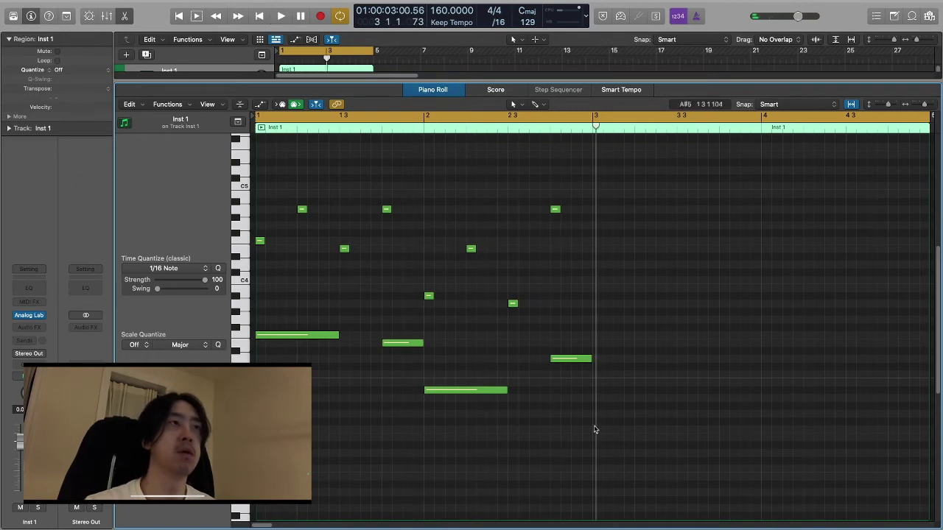
key("space")
scroll(483, 492, "down", 2)
key("space")
left_click(275, 351, "super")
left_click_drag(280, 351, 343, 346)
key("space")
key("space")
key("space")
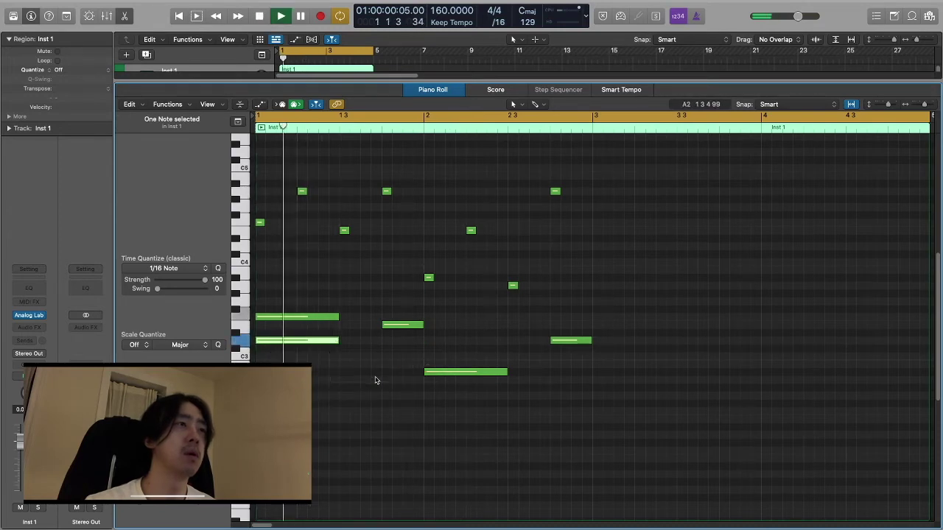
key("space")
key("space")
key("space")
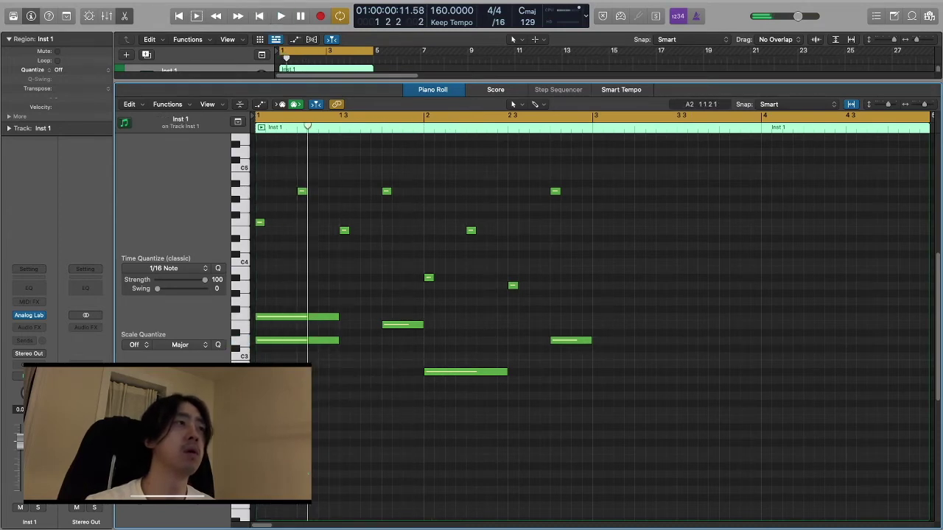
Add an A2 note of matching length to the bar 1 chord and transpose it up an octave to A3
key("space")
mouse_move(269, 380)
left_mouse_down()
mouse_move(270, 372)
mouse_move(269, 380)
left_mouse_up()
key("space")
key("space")
key("space")
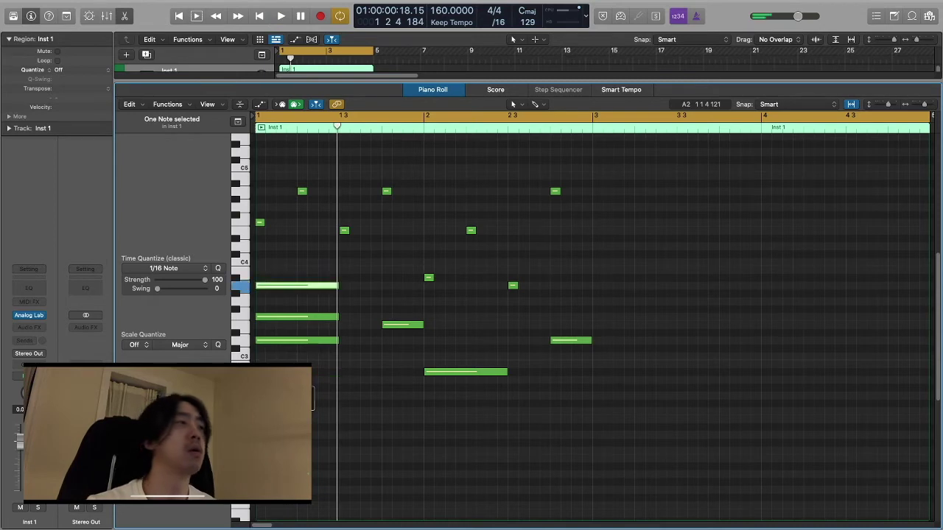
key("alt+shift+Up")
key("space")
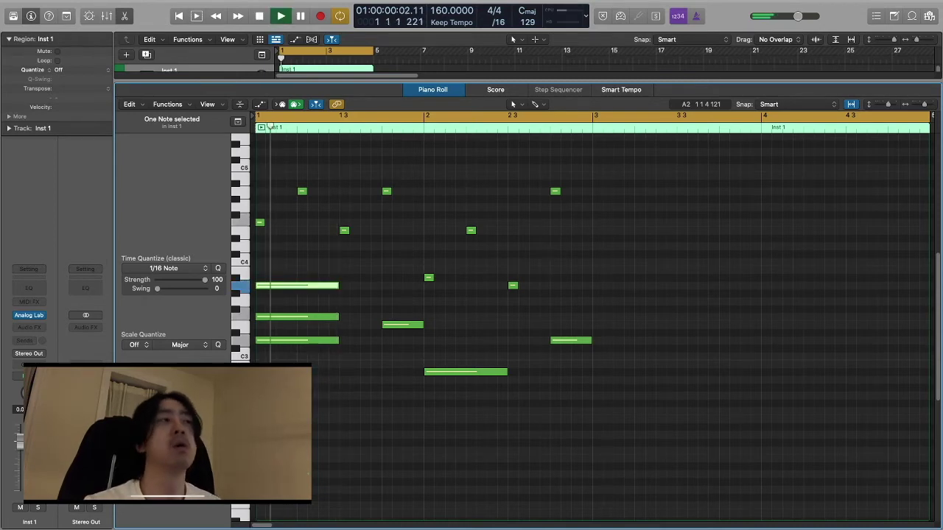
key("space")
key("space")
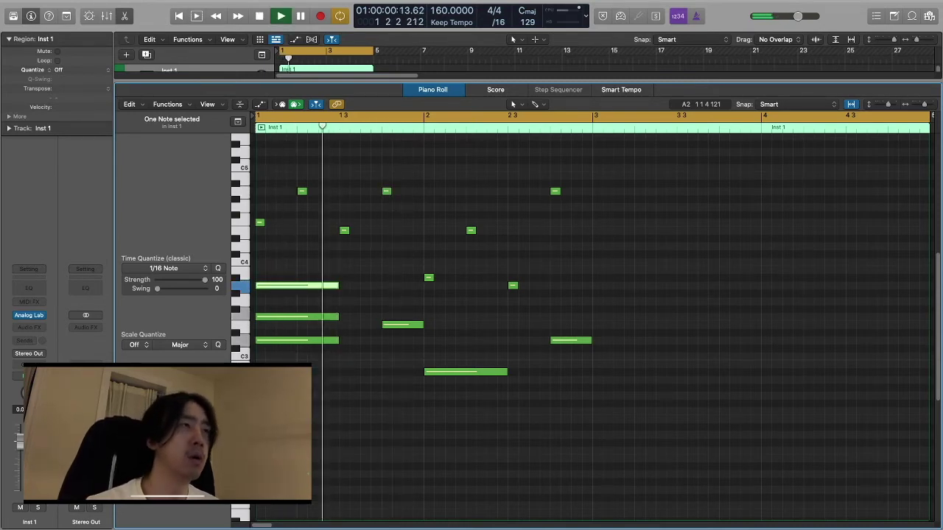
key("space")
Add a C#3 note below the E3 note on beat 4 of bar 1 and copy both notes to bar 2
left_click_drag(272, 289, 274, 288)
key("space")
key("space")
key("space")
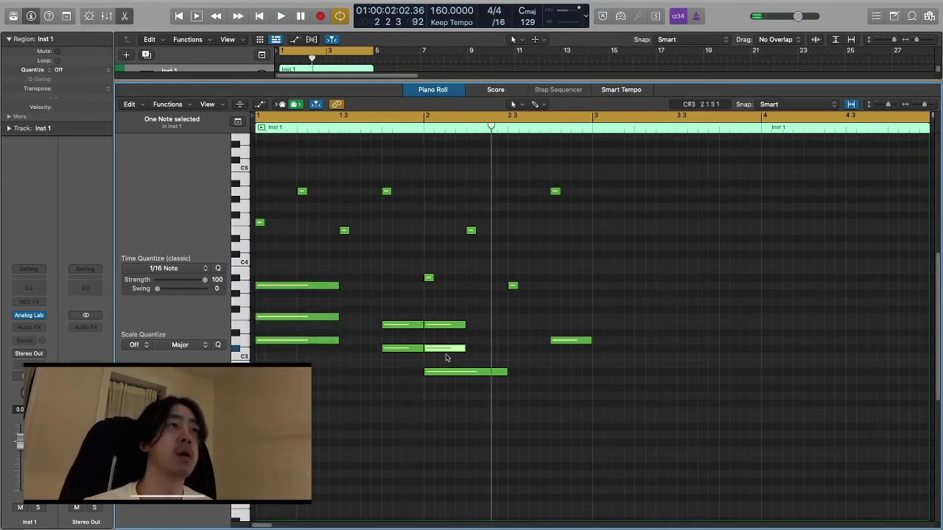
Move the two copied notes at the start of bar 2 down to C#3 and G2
left_click_drag(444, 352, 445, 396)
key("space")
left_click(470, 336)
key("space")
left_click_drag(447, 325, 445, 350)
key("space")
left_click(503, 330)
right_click(503, 329)
left_click(464, 296)
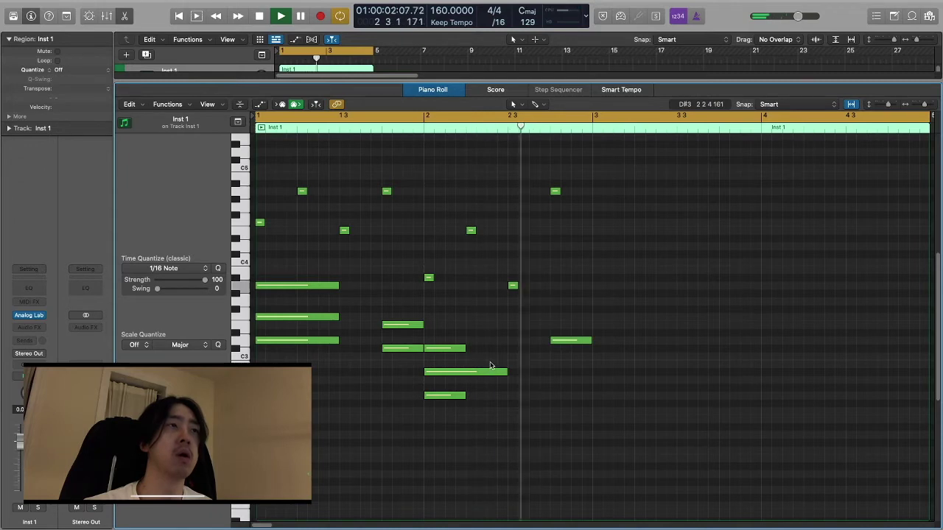
Extend the C#3 and G2 notes in bar 2 to match the A#2 note, and raise the G2 by an octave
key("space")
left_click_drag(464, 348, 507, 349)
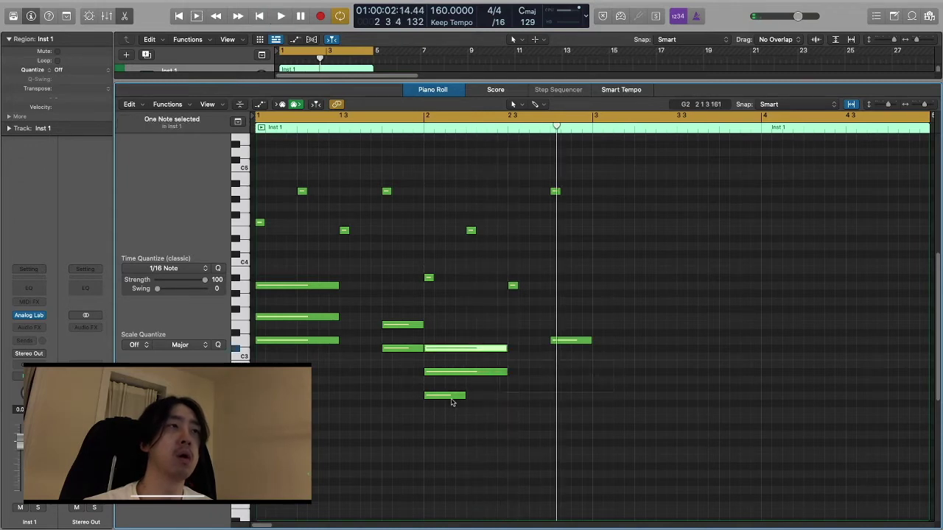
left_click_drag(464, 398, 506, 397)
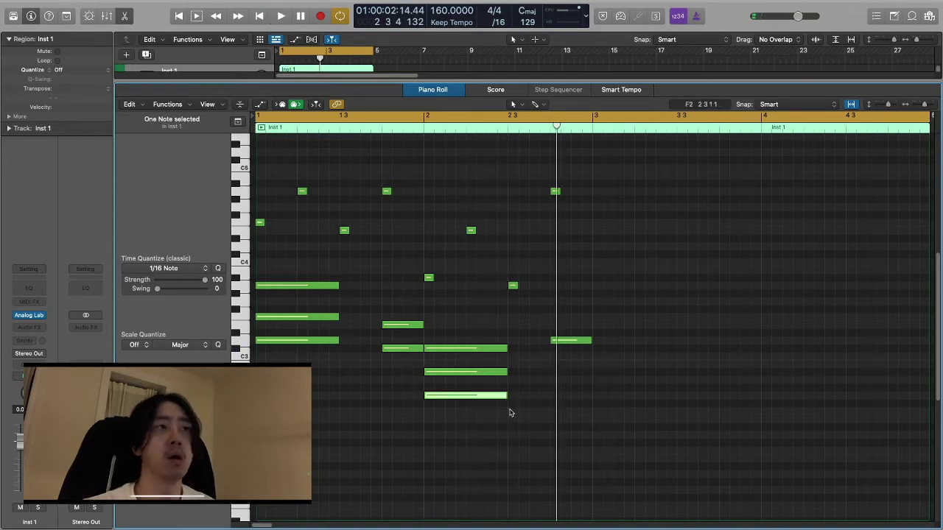
key("shift+alt+Up")
key("space")
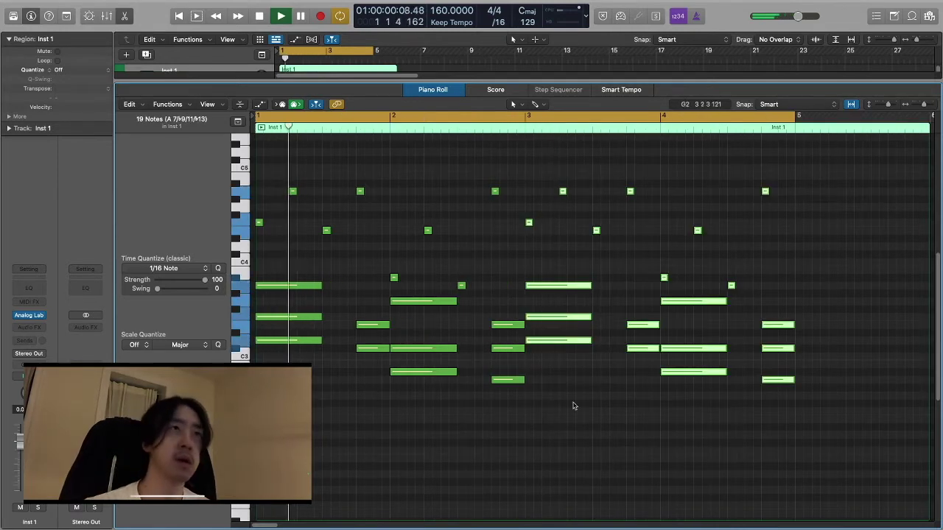
left_click(537, 419)
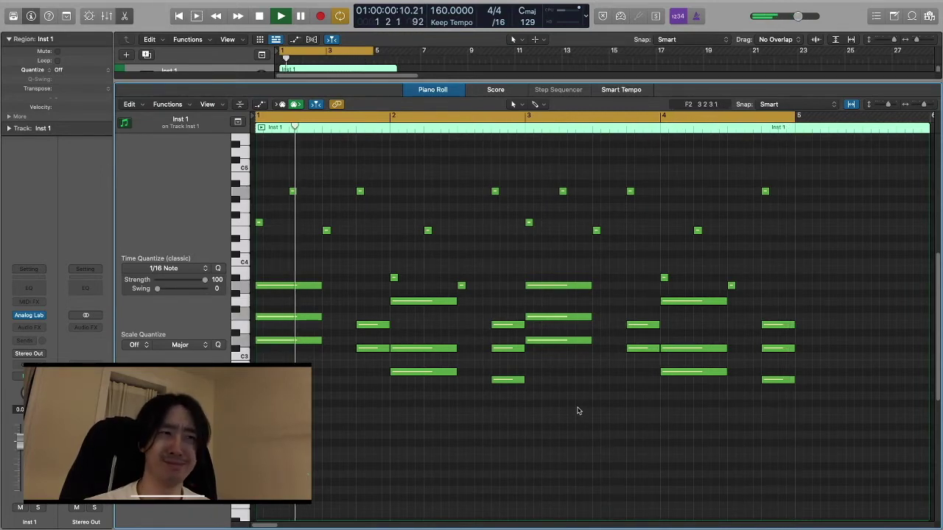
right_click(505, 408)
left_click(376, 458)
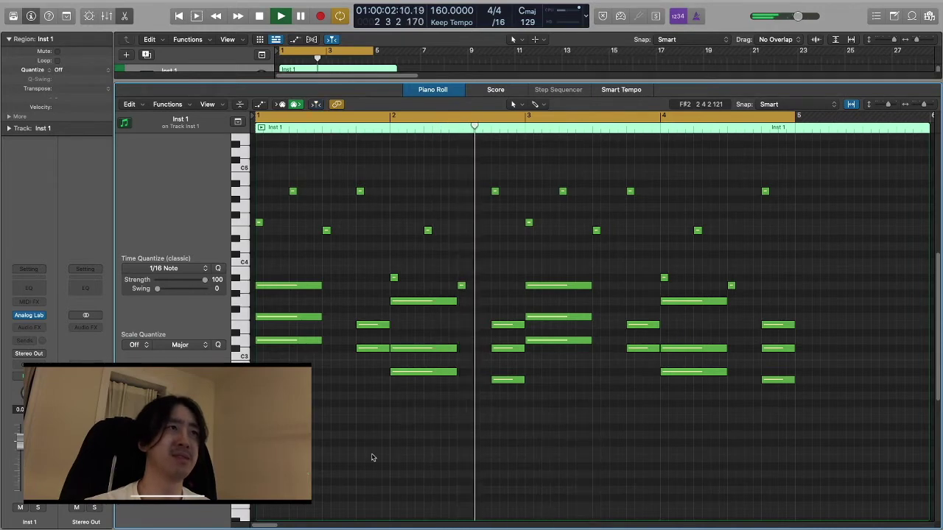
Set the HalfTime loop length to 1/2 on the Inst 1 track
scroll(375, 445, "down", 2)
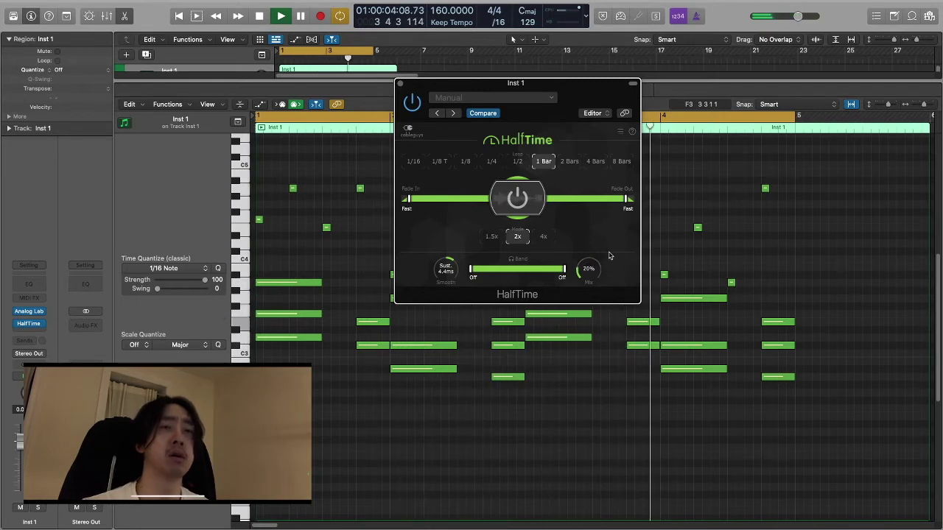
left_click(516, 162)
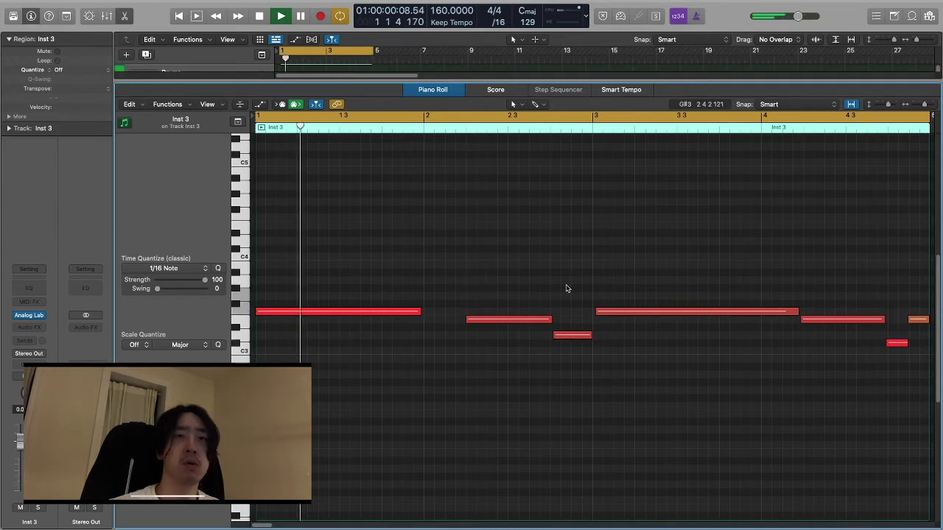
Close the Inst 3 piano roll and return to the tracks area
key("p")
left_click(469, 219)
scroll(475, 236, "up", 3)
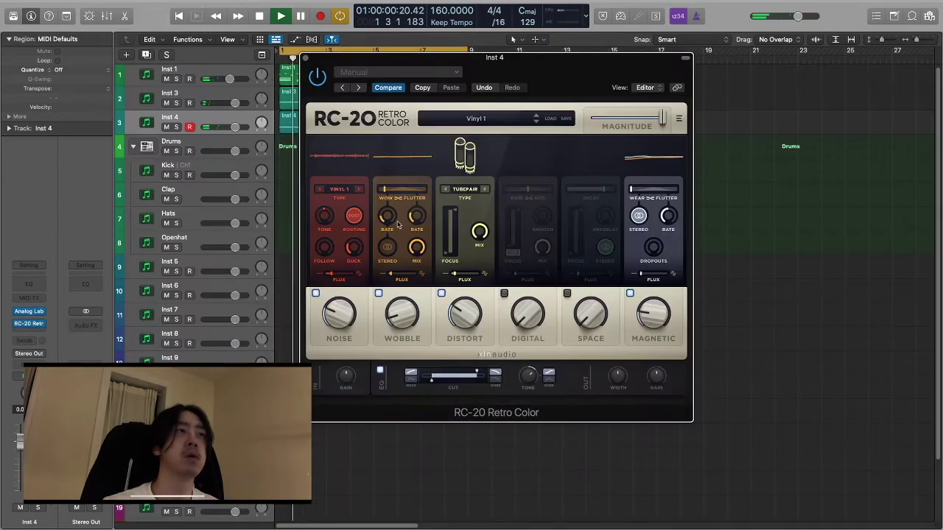
Set the RC-20 wobble balance to Wow 46% and Flutter 100%, with 7% wobble, and compare the sound without Noise
left_click_drag(424, 191, 419, 192)
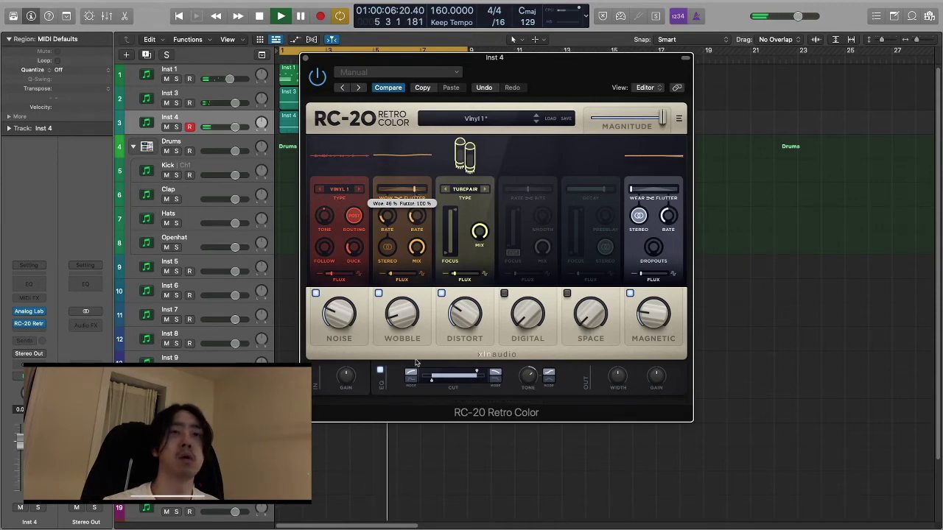
mouse_move(407, 314)
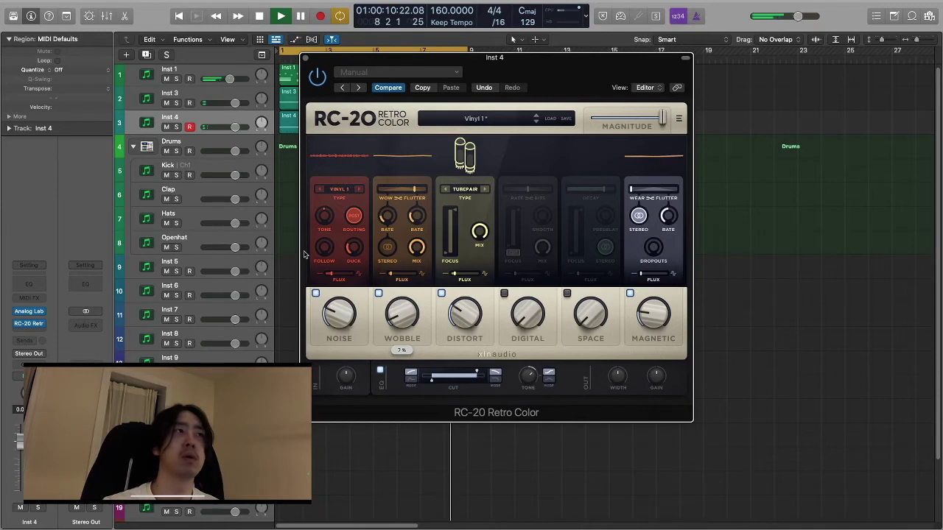
left_click(315, 294)
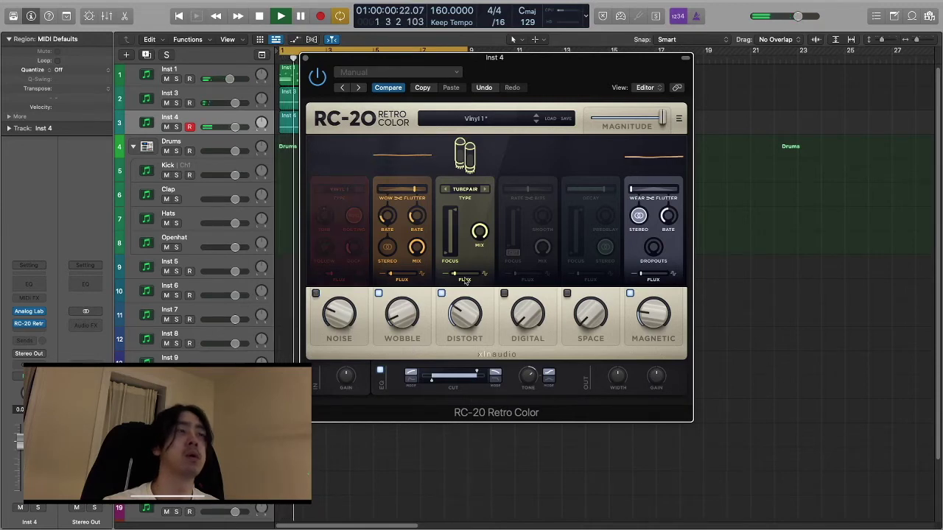
left_click(316, 294)
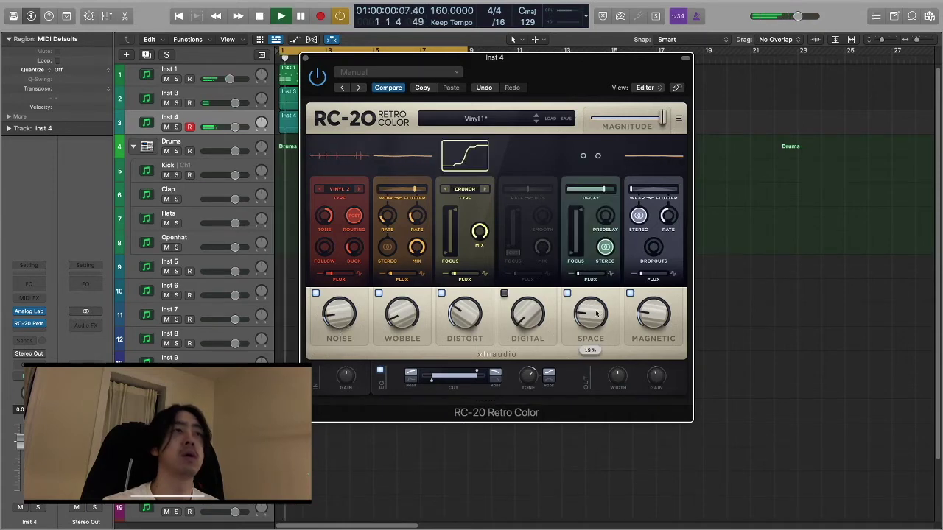
Adjust the RC-20 Space amount on Inst 4 and close the plug-in window
left_click_drag(595, 314, 596, 308)
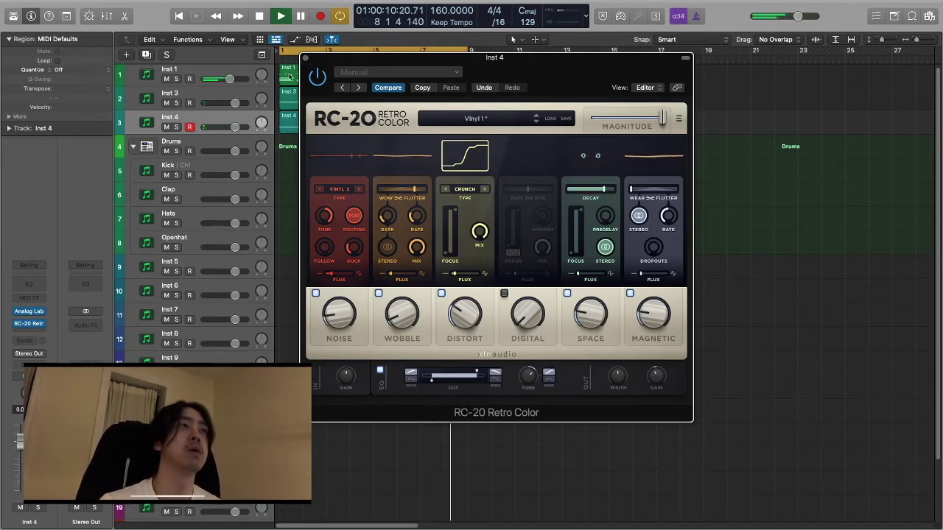
left_click(306, 58)
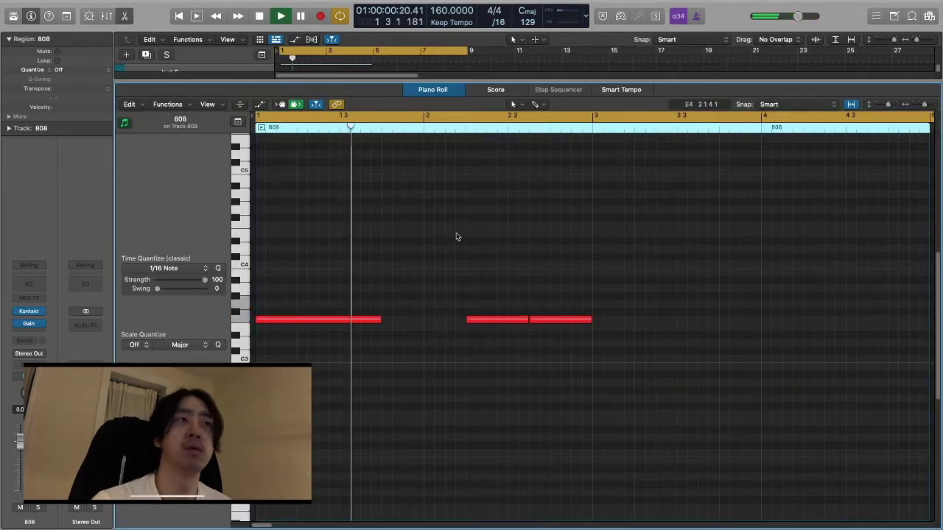
Copy the two-bar 808 pattern from bars 1–2 to bars 3–4 and play it back
key("space")
key("space")
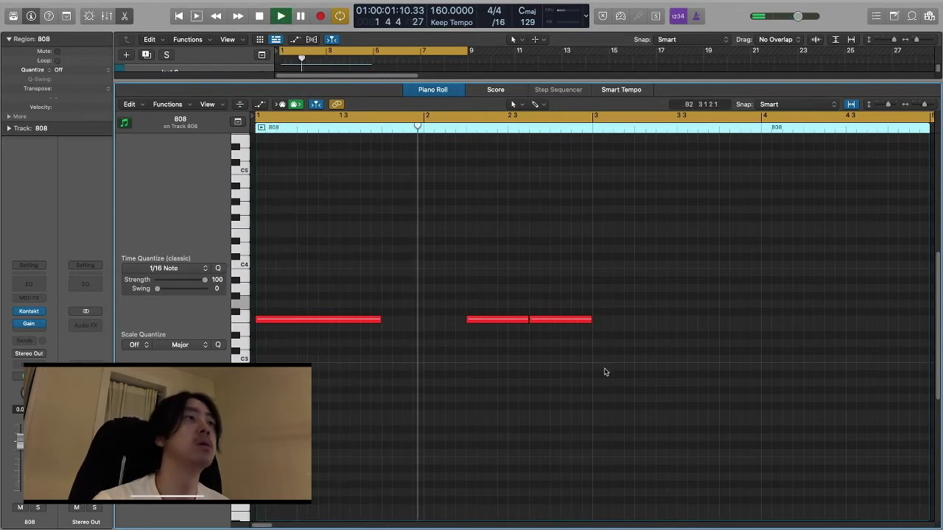
key("space")
left_click_drag(579, 384, 337, 273)
left_click_drag(308, 324, 644, 322)
left_click(537, 439)
key("space")
scroll(505, 423, "right", 5)
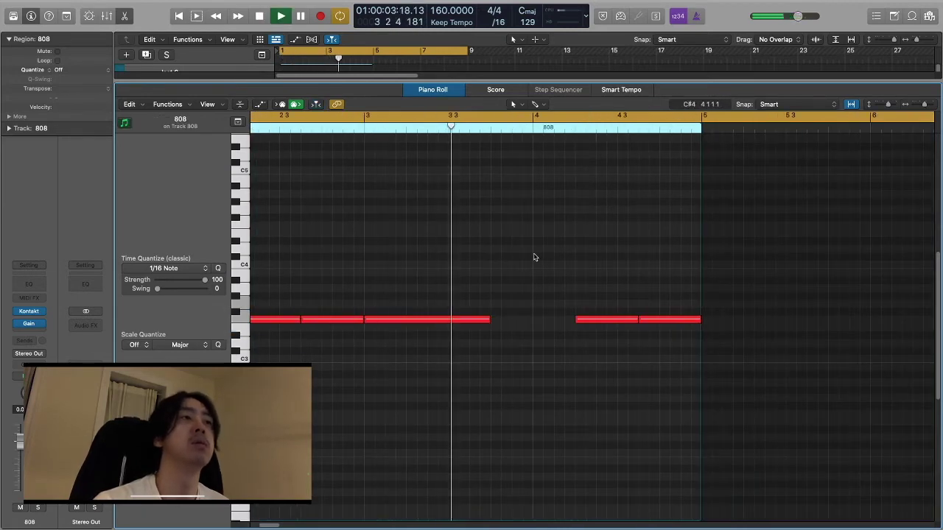
scroll(505, 261, "left", 6)
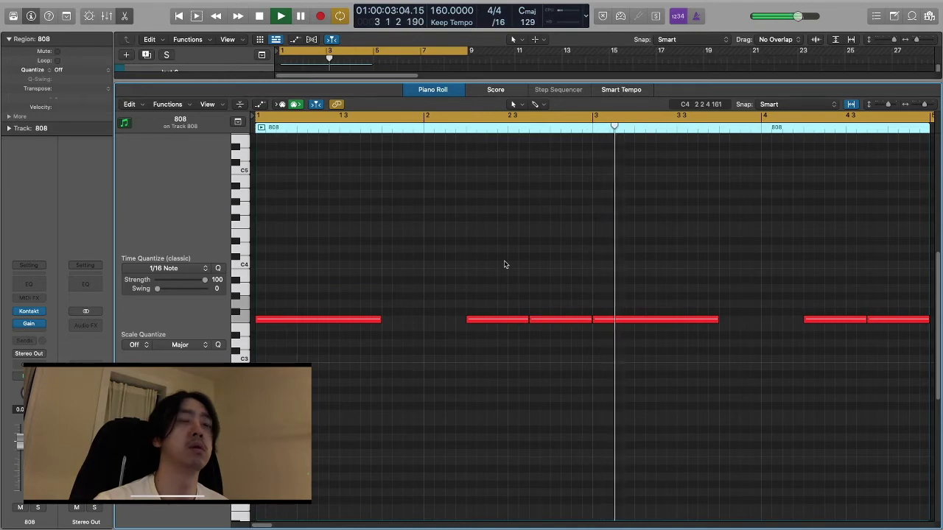
Lower the paired 808 notes at the ends of bars 2 and 4 by one semitone to E3
key("space")
left_click_drag(483, 265, 572, 353)
left_click_drag(499, 320, 500, 327)
key("space")
left_click(509, 258)
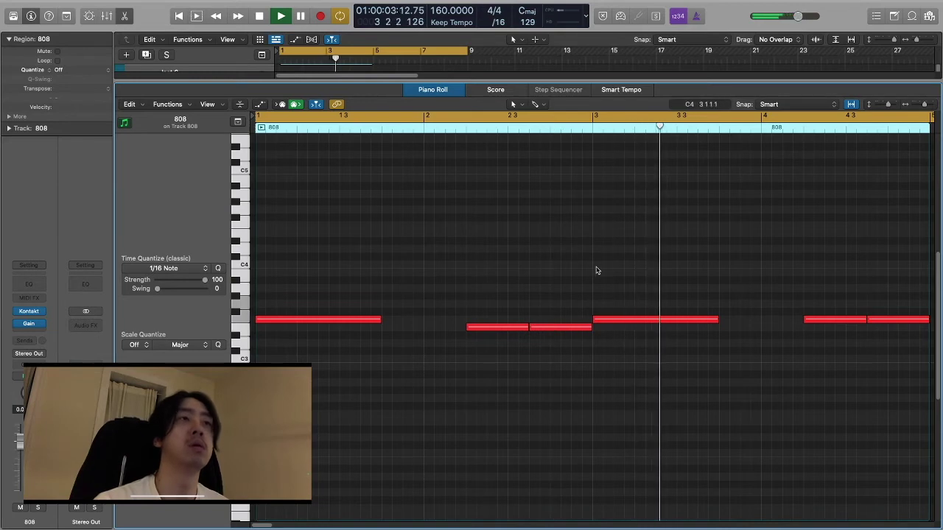
left_click_drag(521, 289, 590, 336)
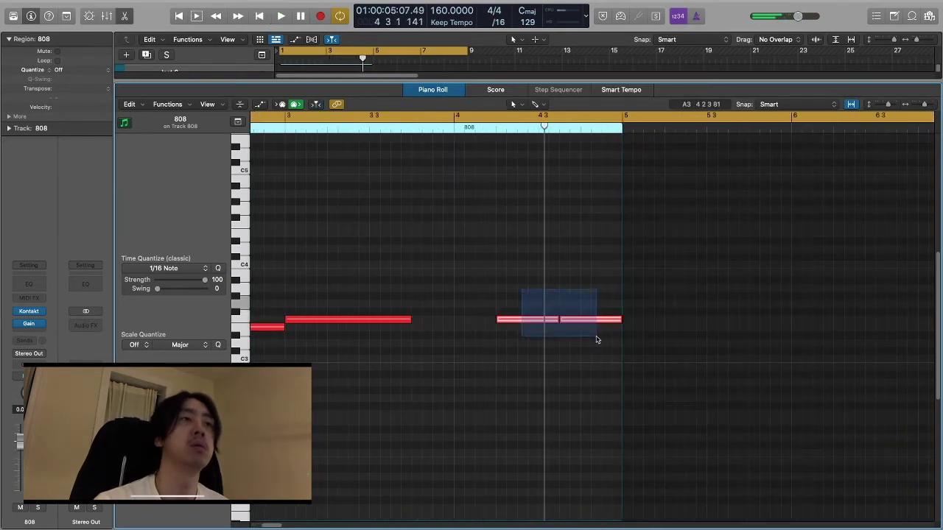
left_click_drag(532, 323, 533, 329)
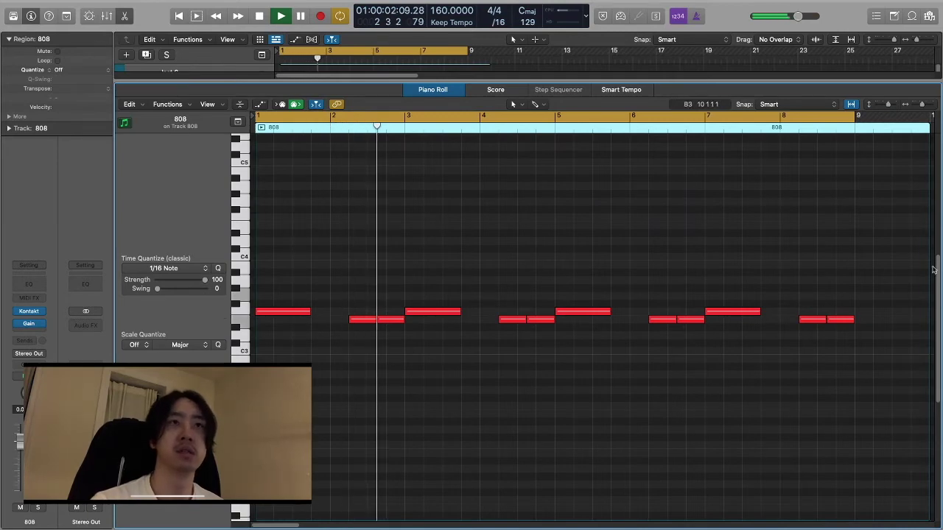
Trim the extended 808 region so that it ends at bar 9
left_click_drag(930, 267, 826, 263)
scroll(827, 263, "up", 5)
scroll(826, 263, "right", 5)
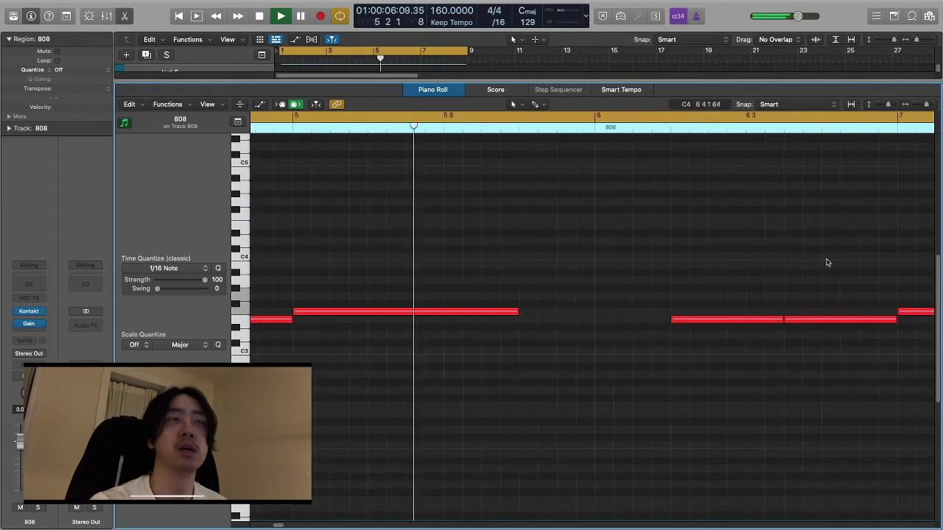
scroll(826, 263, "down", 3)
scroll(826, 262, "right", 3)
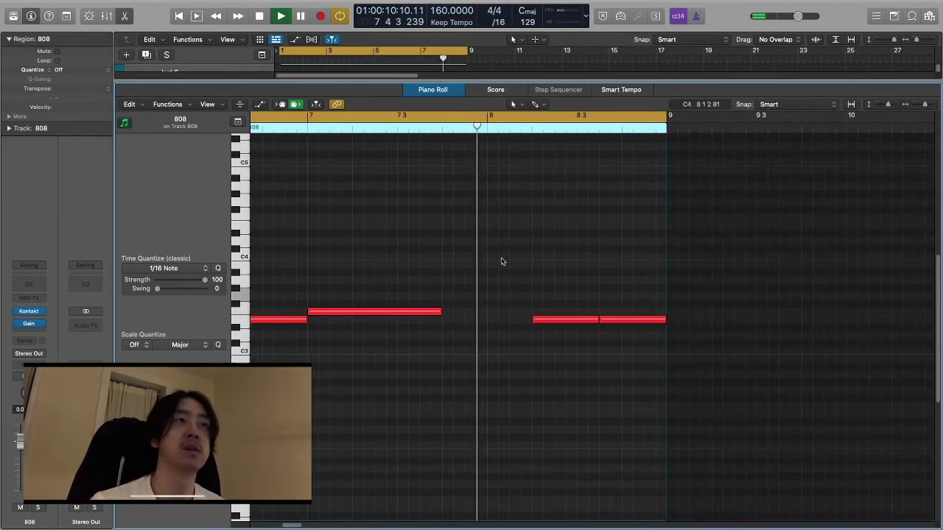
Shorten the last 808 note in bar 8 and add a short A#3 note at the end of the region
key("space")
left_click(662, 320)
left_click_drag(663, 320, 667, 287)
left_click(643, 288, "super")
key("space")
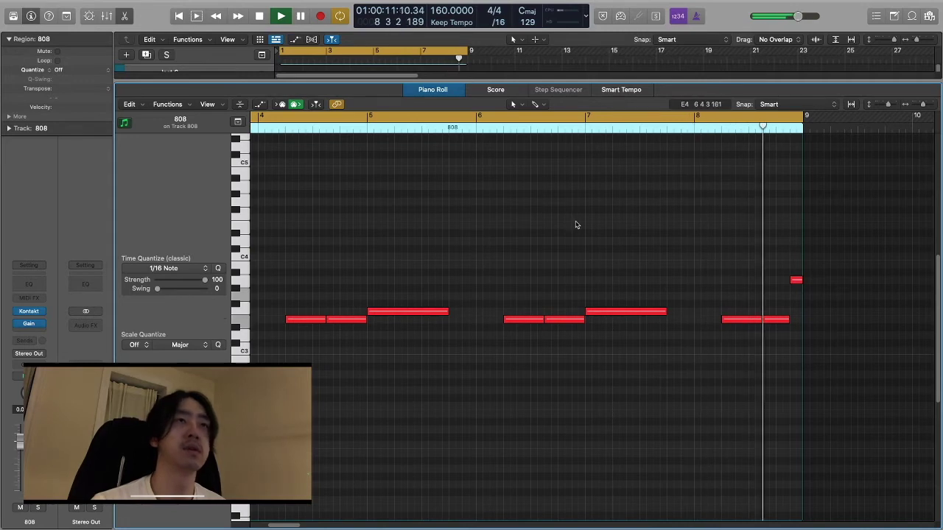
left_click_drag(796, 281, 796, 272)
key("space")
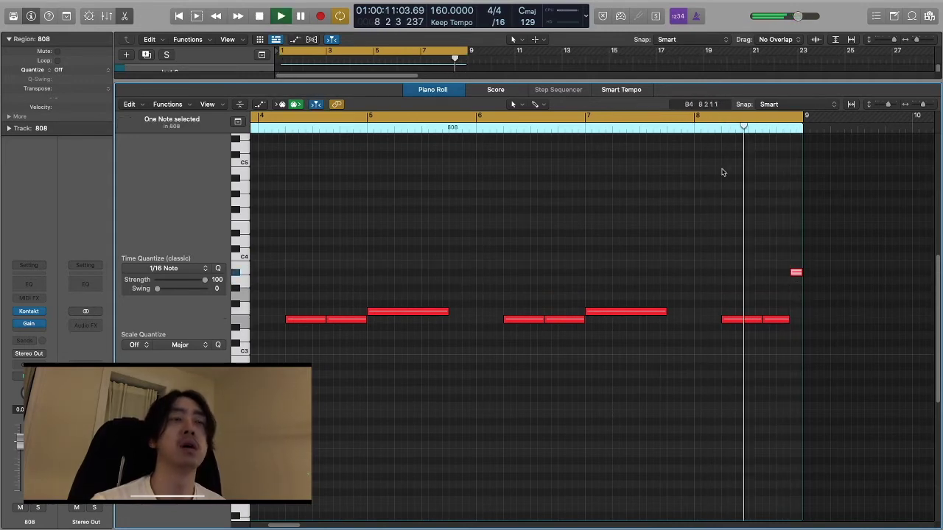
Close the 808 piano roll and select the second Piano region in the tracks area
key("p")
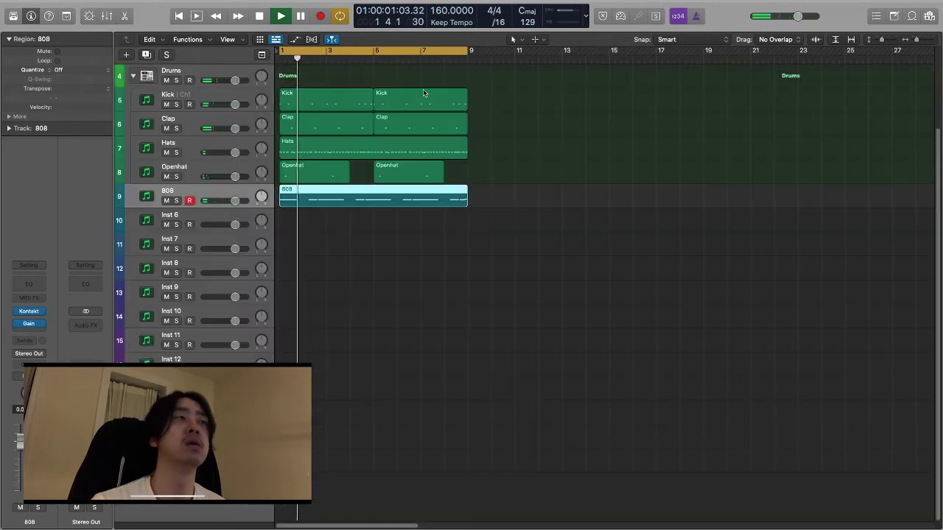
left_click(521, 202)
scroll(521, 203, "up", 3)
scroll(526, 191, "up", 1)
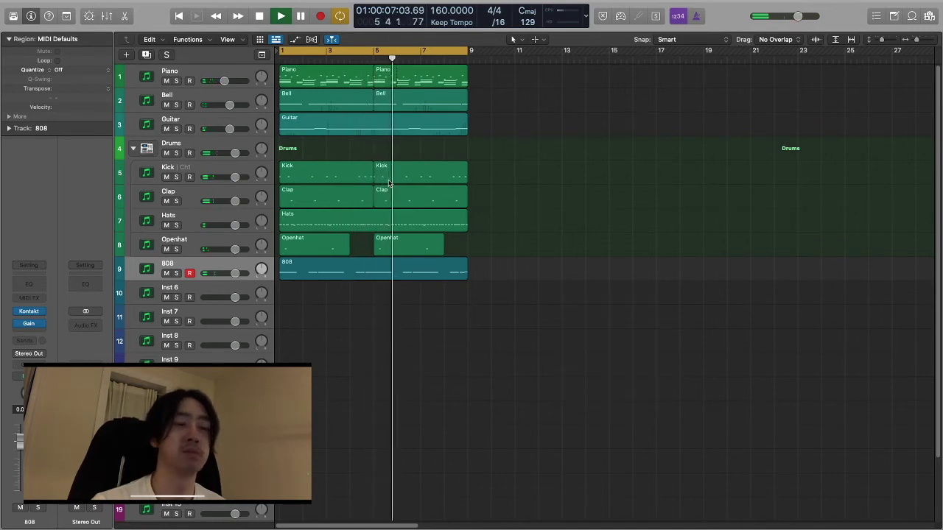
left_click(389, 81)
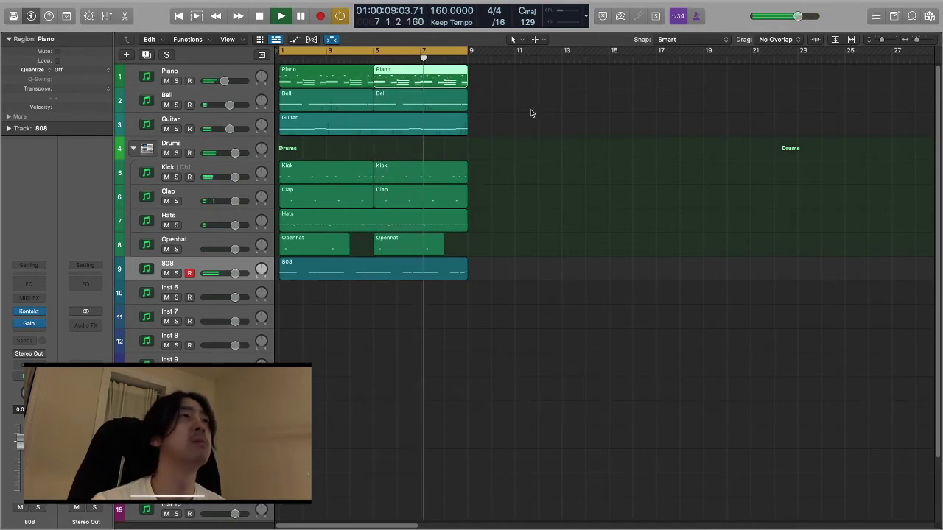
Repeat the loop regions out to bar 65, starting Bell at bar 5, drums at bar 9, and Guitar and 808 at bar 17
left_click(547, 164)
mouse_move(439, 82)
left_mouse_down()
mouse_move(457, 87)
mouse_move(441, 86)
left_mouse_up()
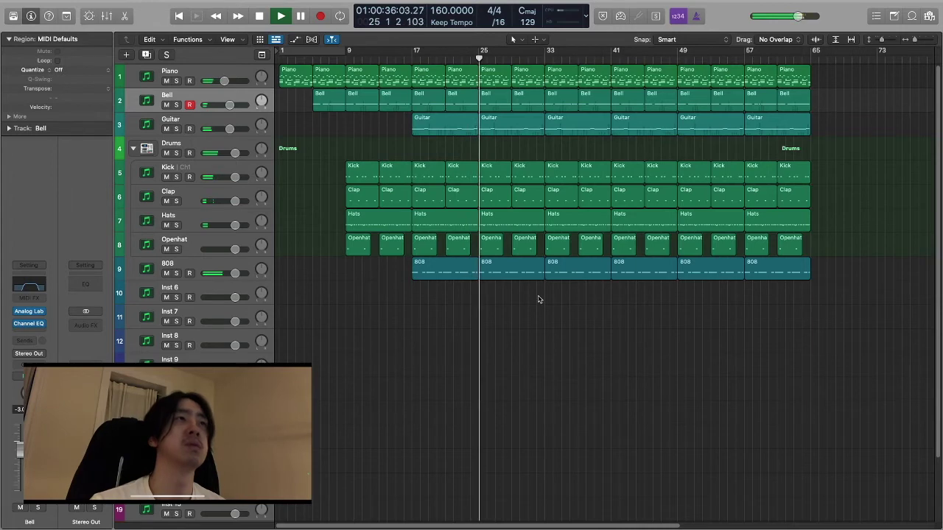
Remove the Hats, Guitar, Bell, Openhat and 808 regions between bars 33 and 41
scroll(559, 231, "right", 1)
left_click(559, 227)
key("Delete")
left_click(557, 123)
key("Delete")
left_click(543, 103)
key("Delete")
left_click(582, 97)
key("Delete")
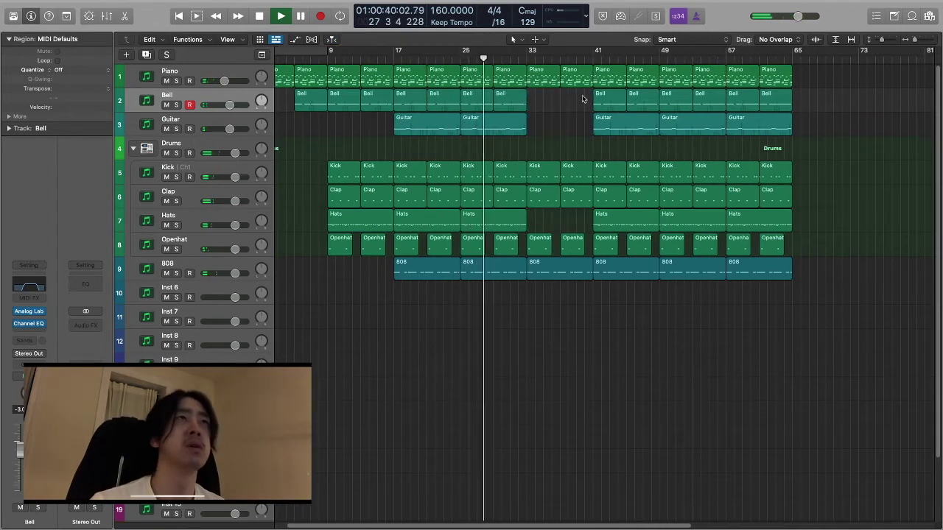
left_click_drag(529, 224, 593, 307)
key("Delete")
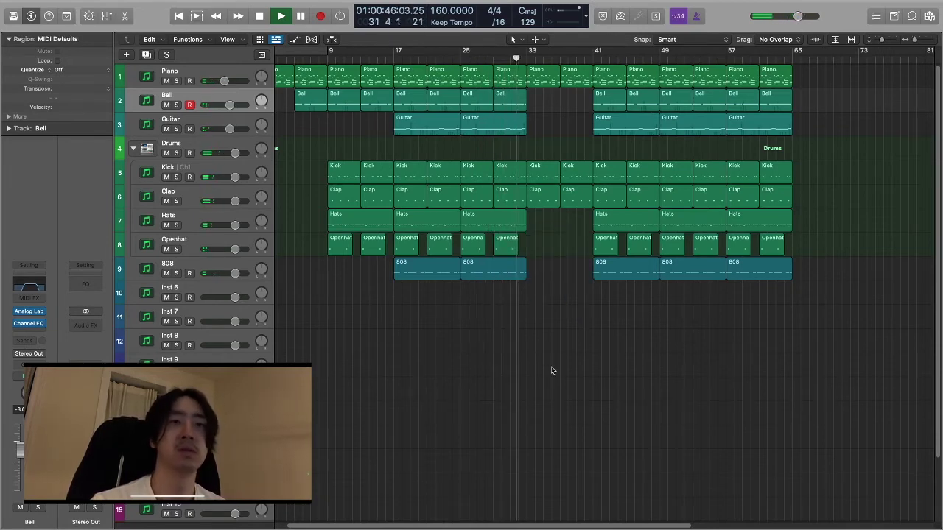
right_click(554, 317)
left_click(553, 305)
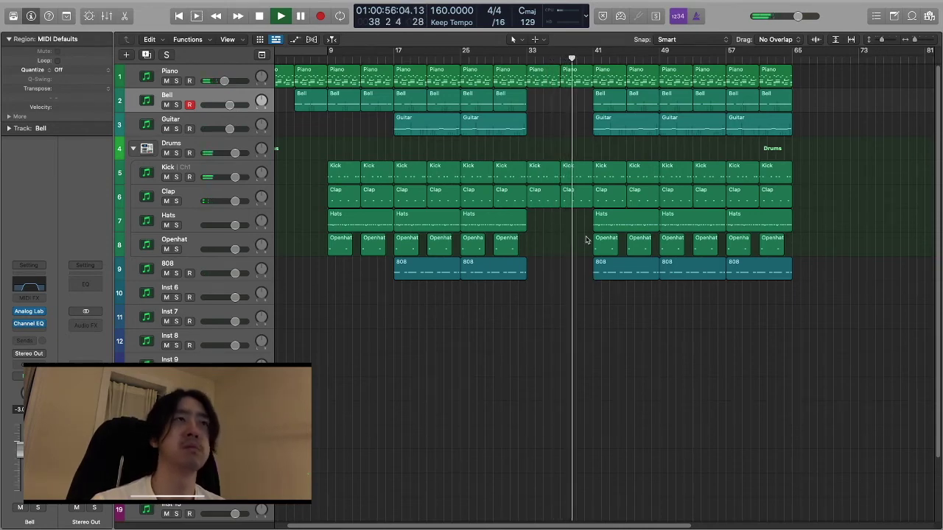
Remove the Bell and 808 regions between bars 41 and 49 and the Guitar regions between bars 41 and 57
left_click(617, 120)
key("Delete")
left_click(613, 102)
key("Delete")
left_click(640, 102)
key("Delete")
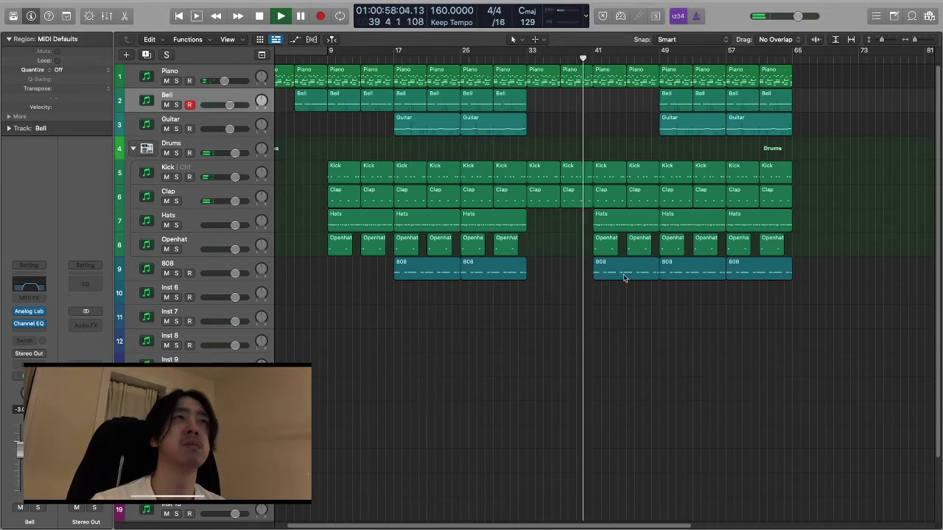
left_click(625, 274)
key("Delete")
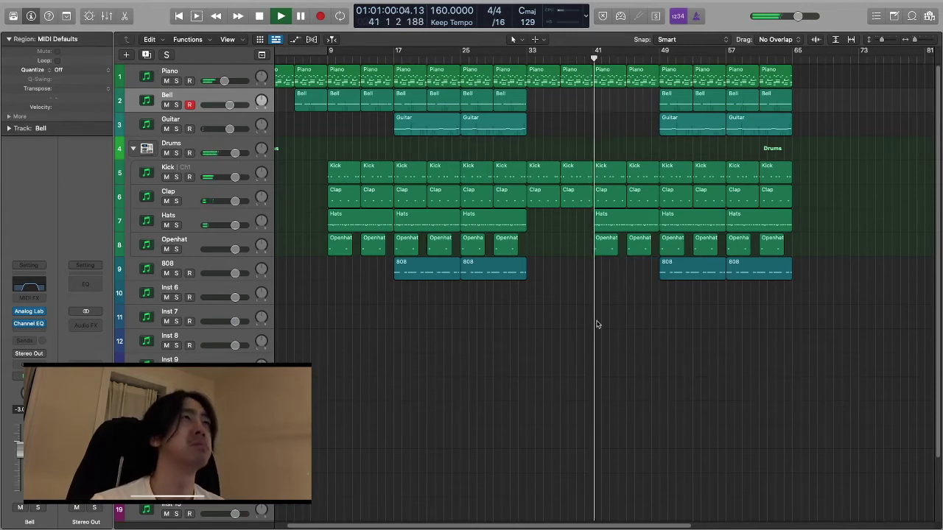
scroll(597, 324, "left", 1)
scroll(597, 324, "right", 3)
scroll(598, 324, "left", 3)
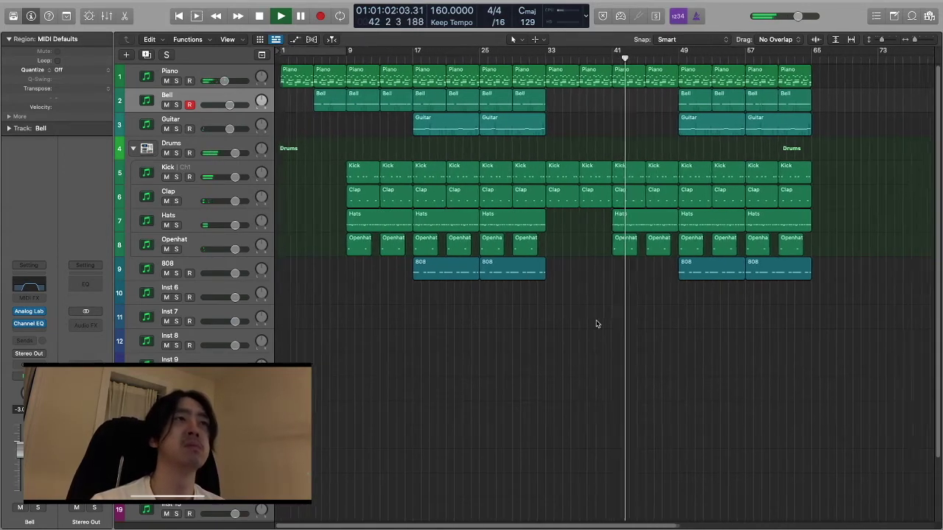
left_click(715, 123)
key("Delete")
Shorten the Hats region at bar 49 to end at about bar 53 and delete all regions from bar 57 onward
left_click_drag(847, 293, 746, 66)
left_click(707, 224)
left_click_drag(741, 225, 711, 225)
left_click_drag(843, 318, 746, 68)
key("Delete")
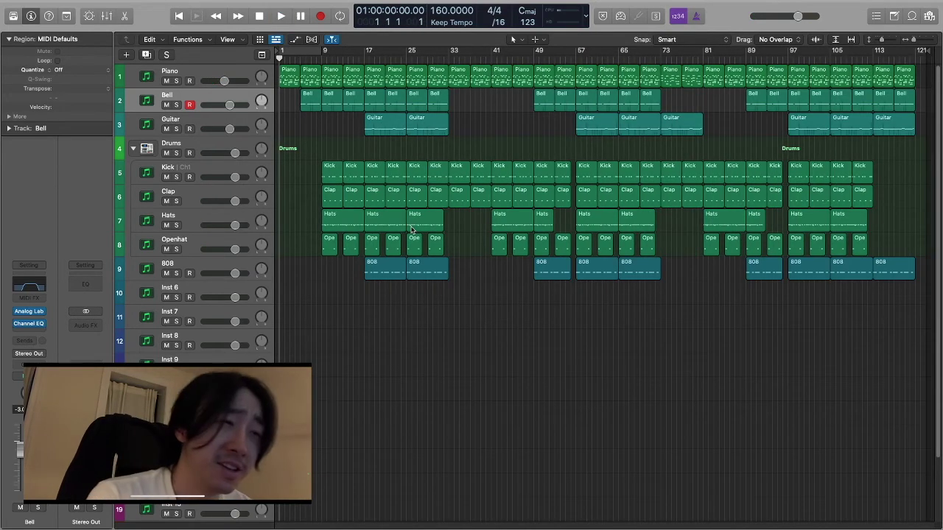
right_click(530, 405)
key("Escape")
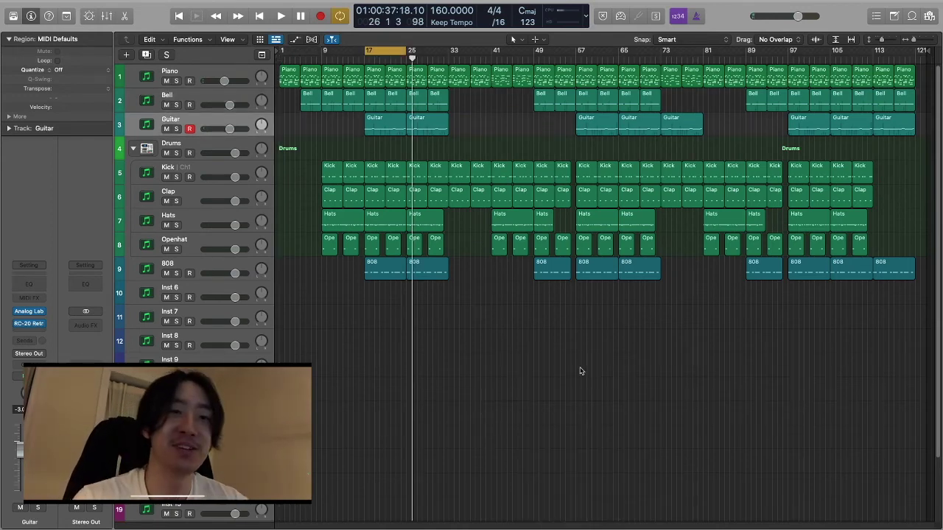
right_click(534, 394)
key("Escape")
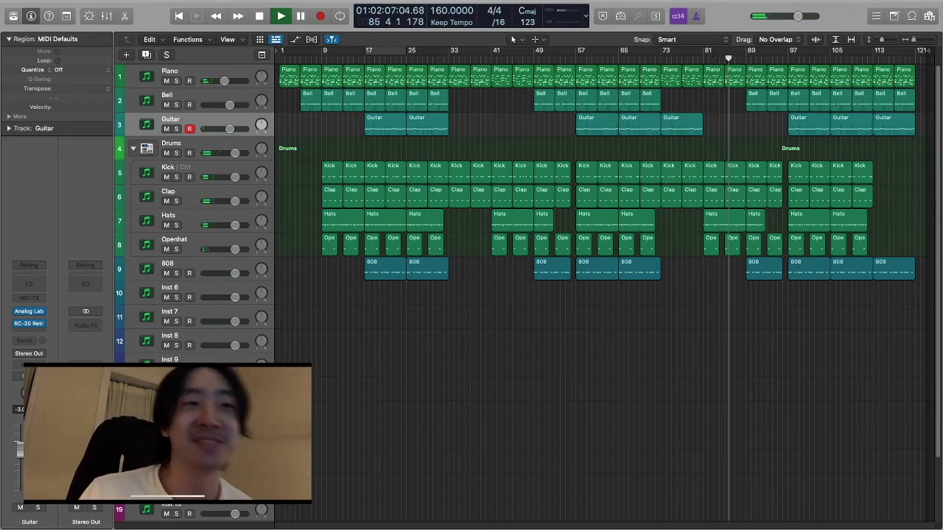
right_click(680, 377)
left_click(653, 339)
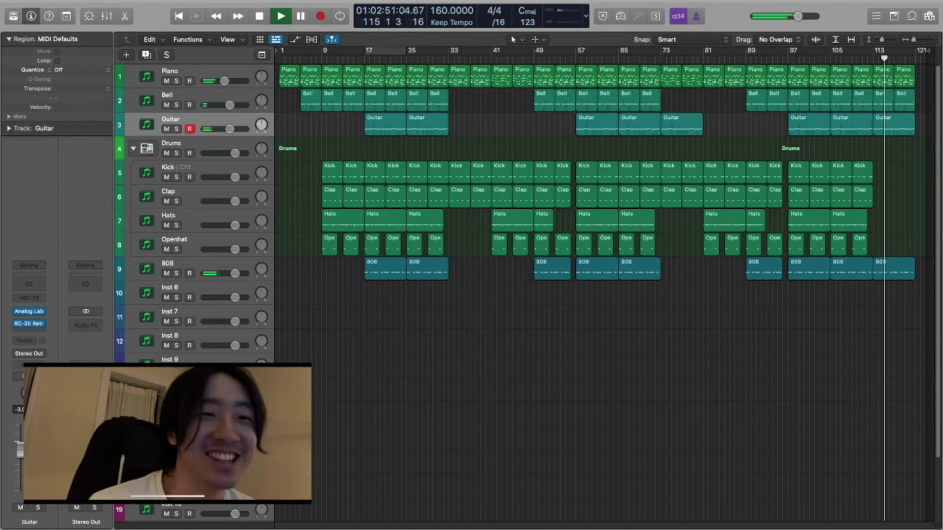
right_click(654, 406)
left_click(601, 333)
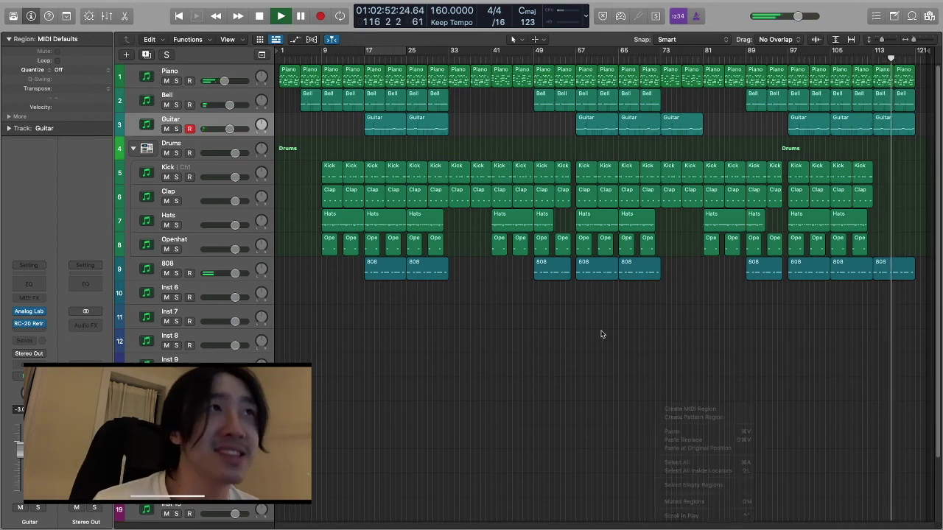
right_click(601, 335)
left_click(572, 298)
right_click(571, 310)
left_click(571, 315)
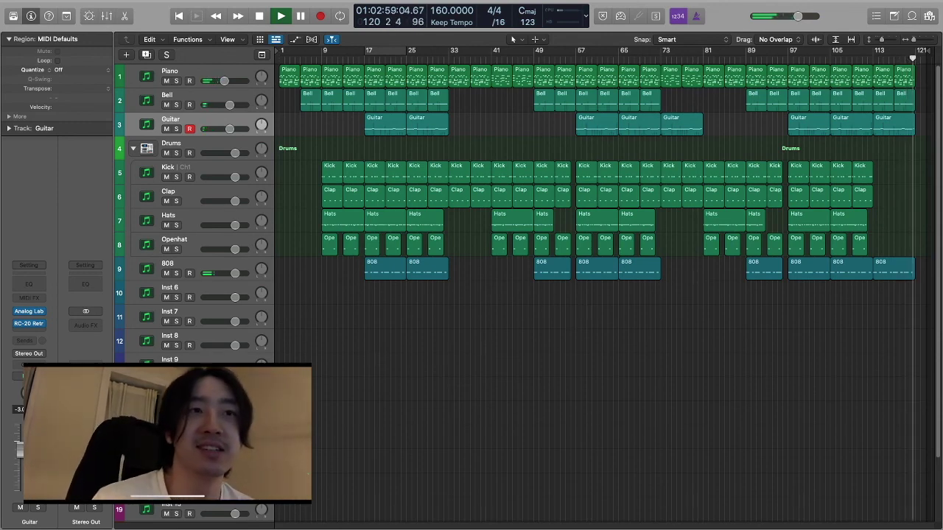
right_click(554, 339)
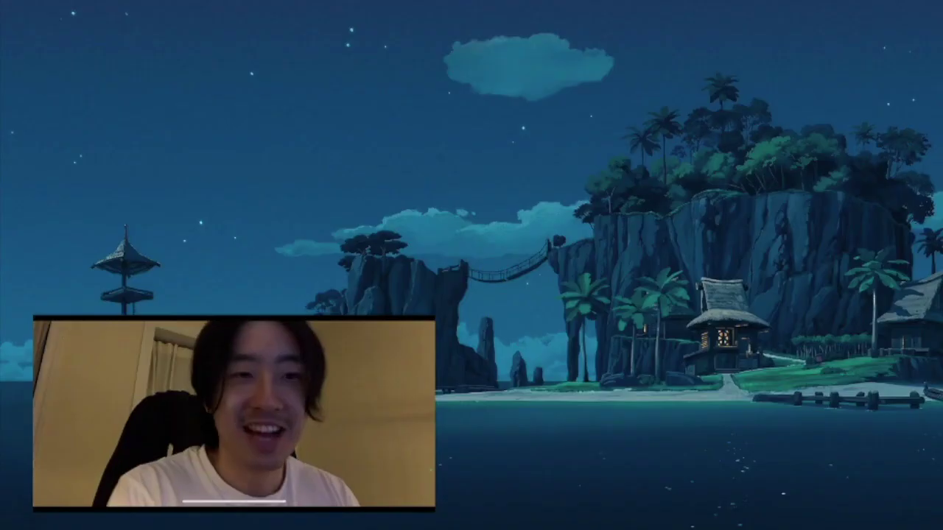